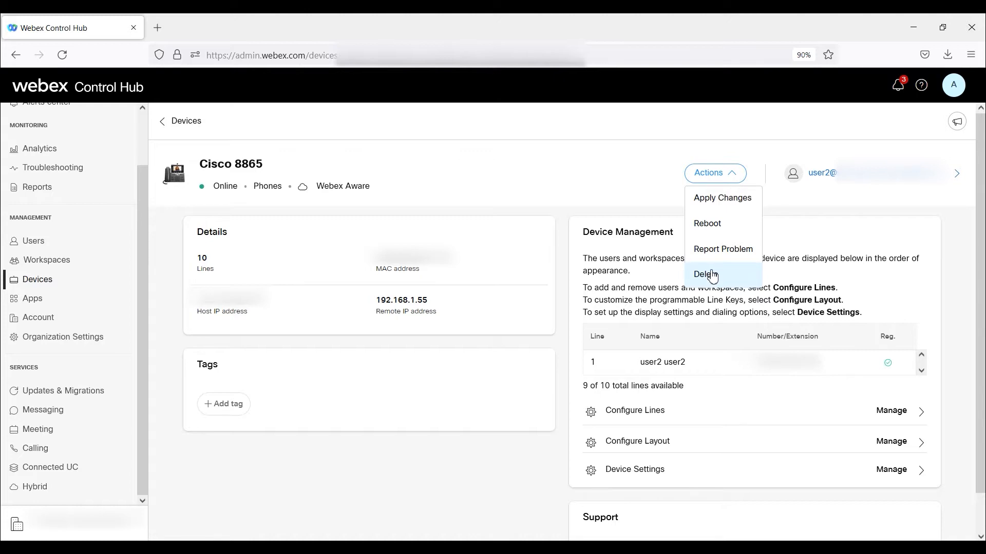
Delete the Cisco 8865 phone from the organization's devices
click(711, 276)
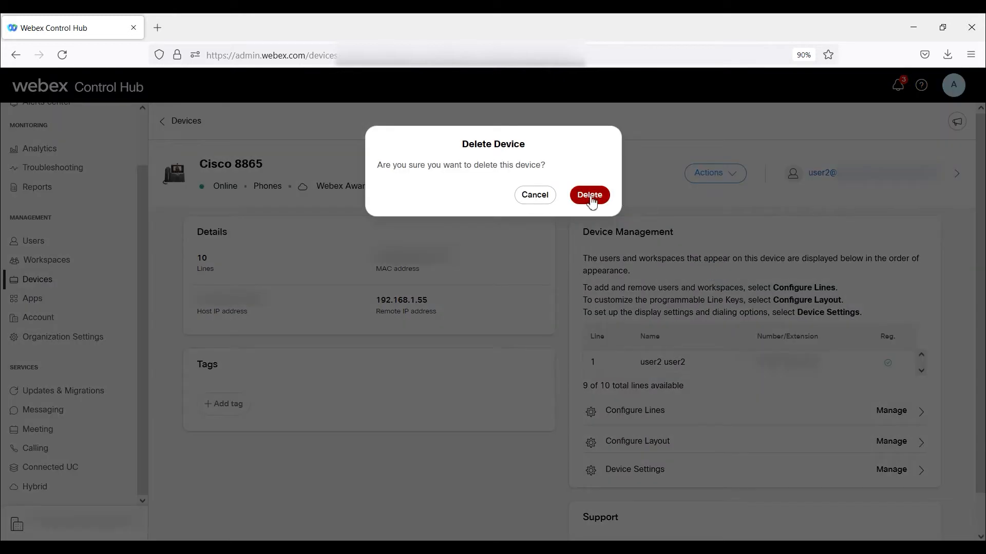
click(591, 197)
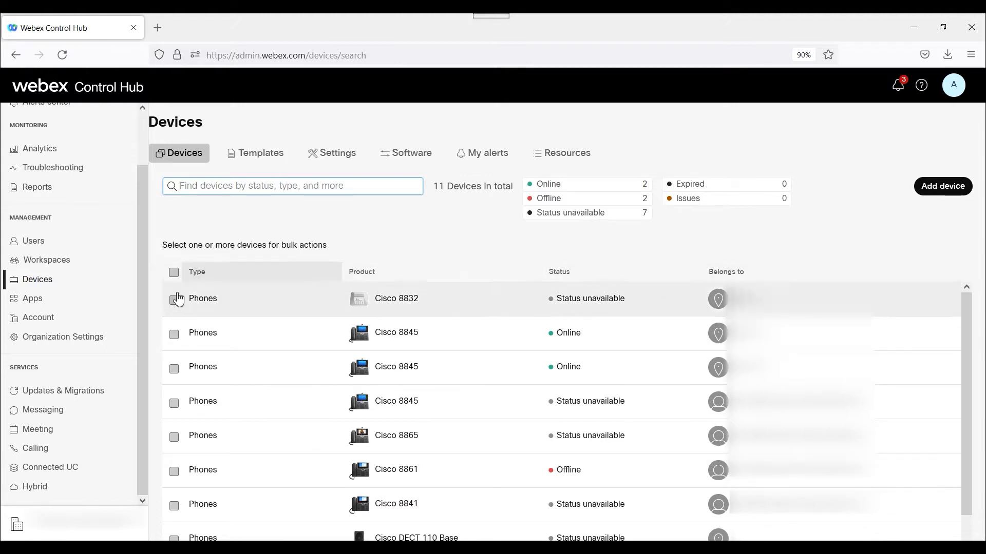
Start a new task for migrating Enterprise phones to Multiplatform (MPP) firmware from Updates & Migrations
click(94, 393)
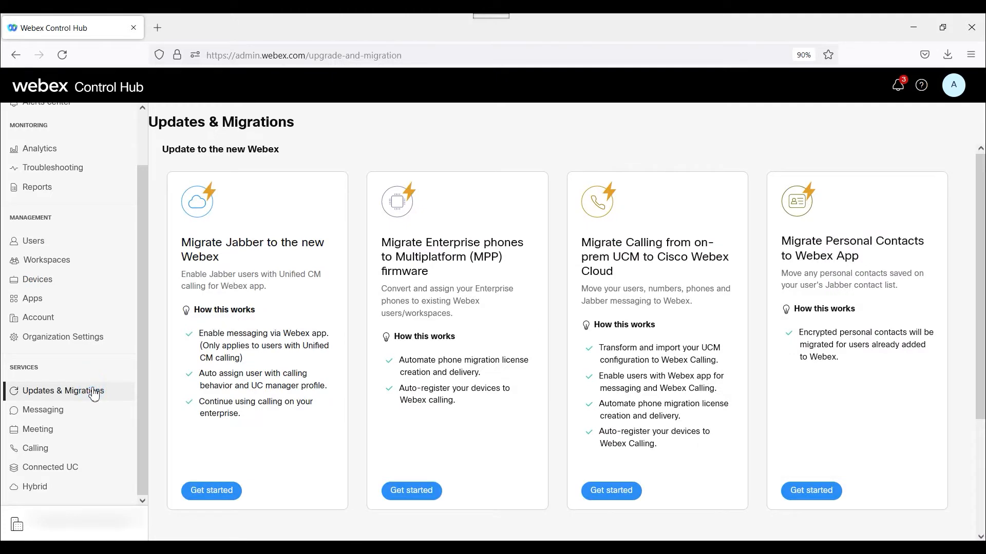
click(422, 495)
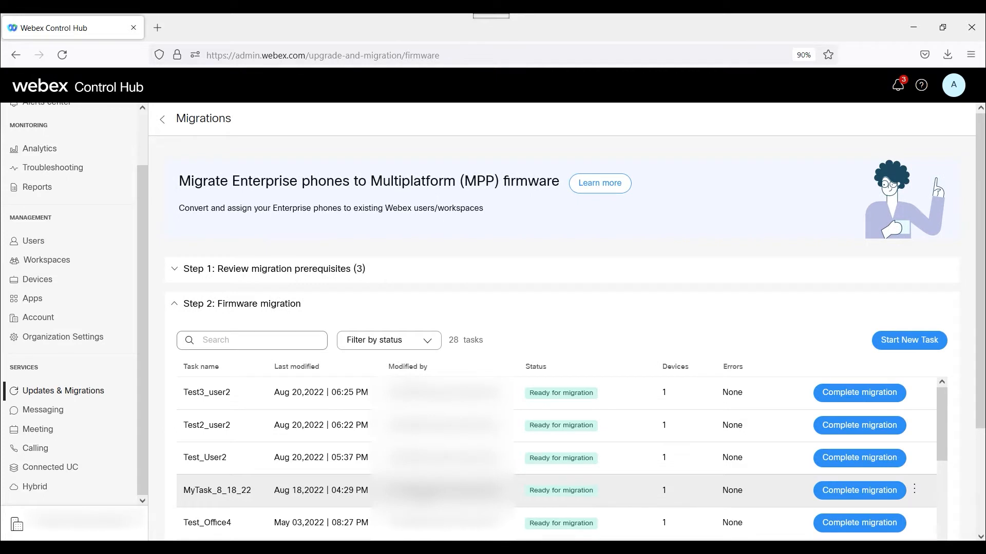
click(904, 347)
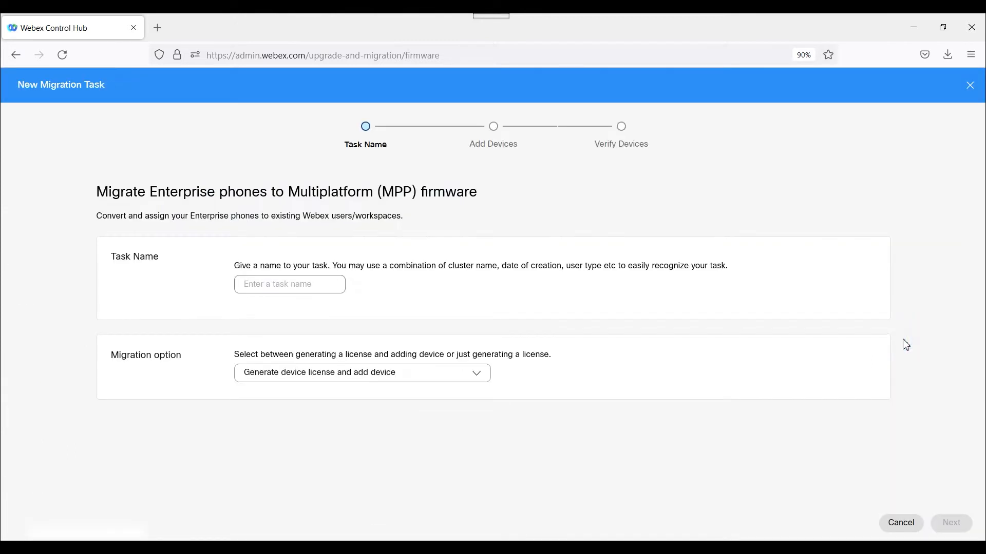
Name the migration task Test4_user1 and continue to adding devices
click(320, 292)
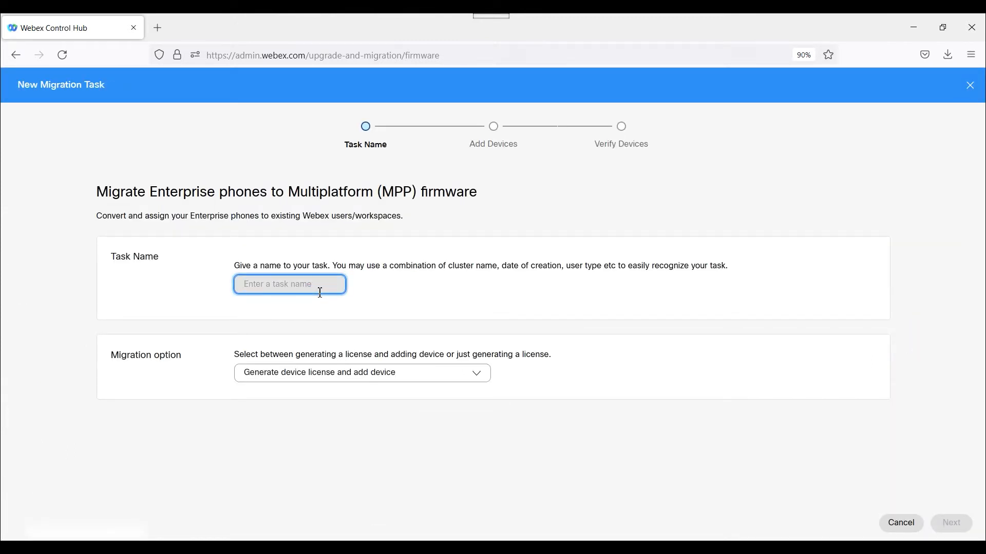
text(Test)
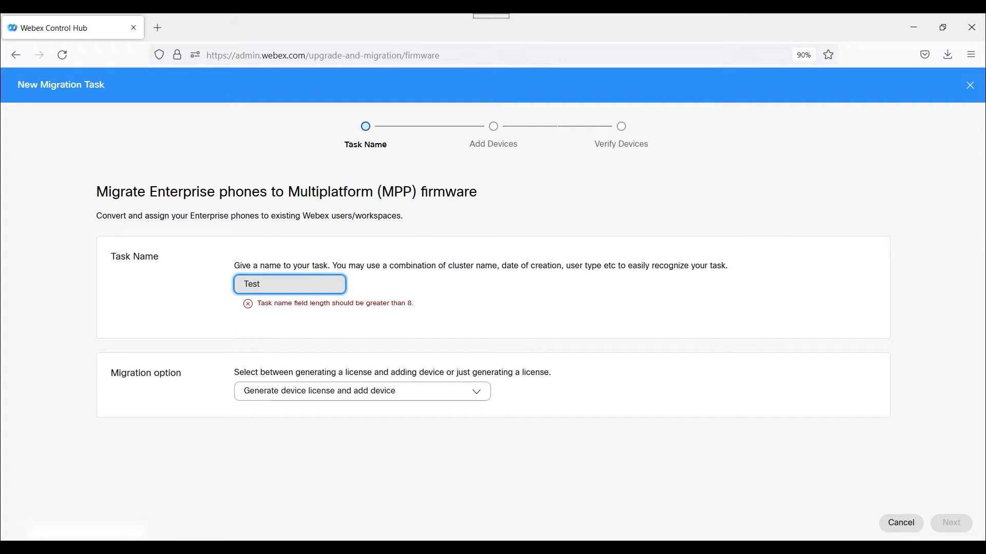
text(4_user1)
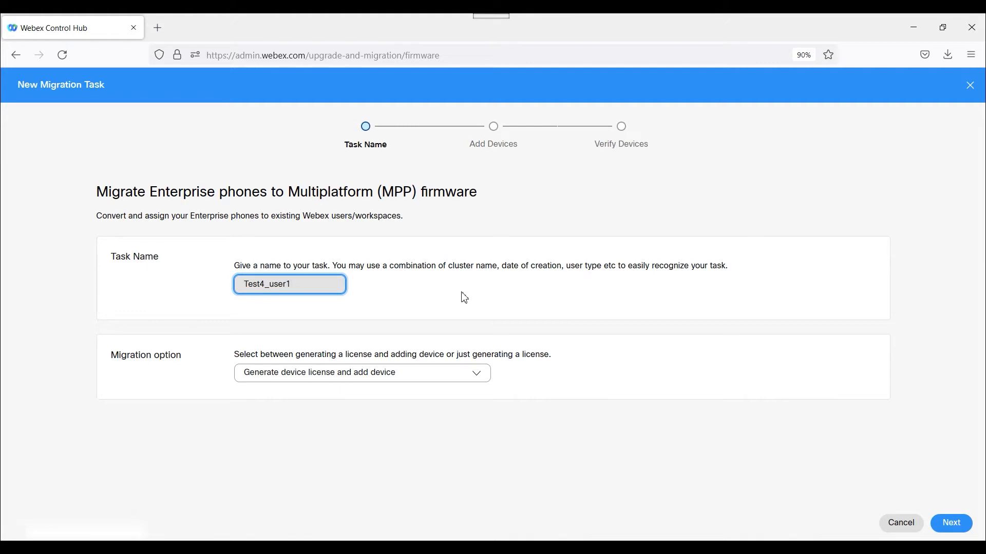
click(958, 524)
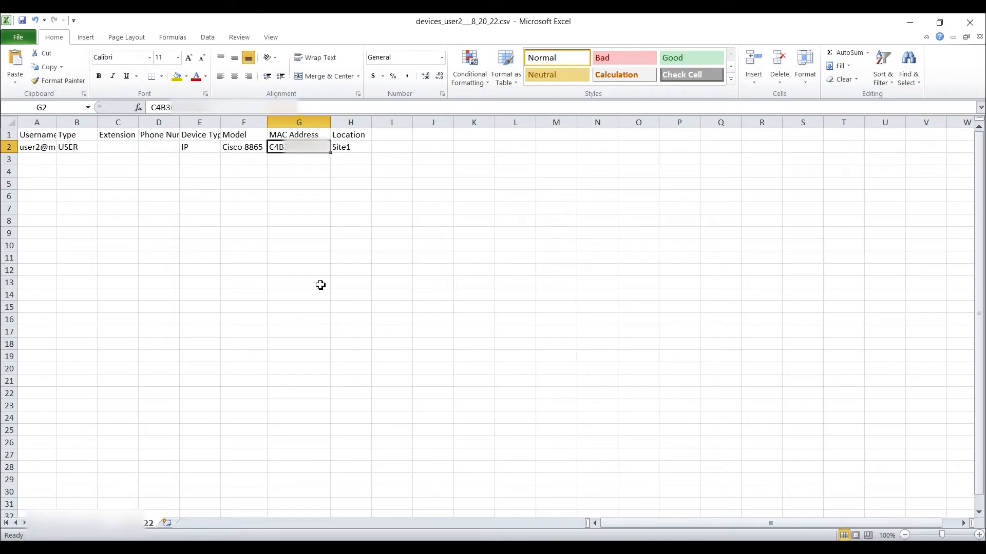
Switch to the devices CSV in Excel and change the user number in the A2 username to 1
click(43, 148)
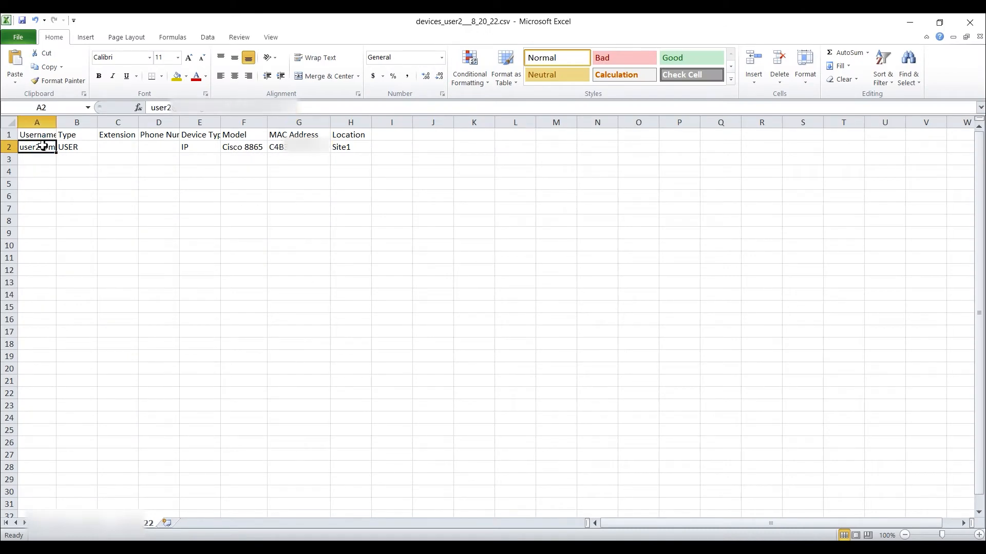
click(170, 107)
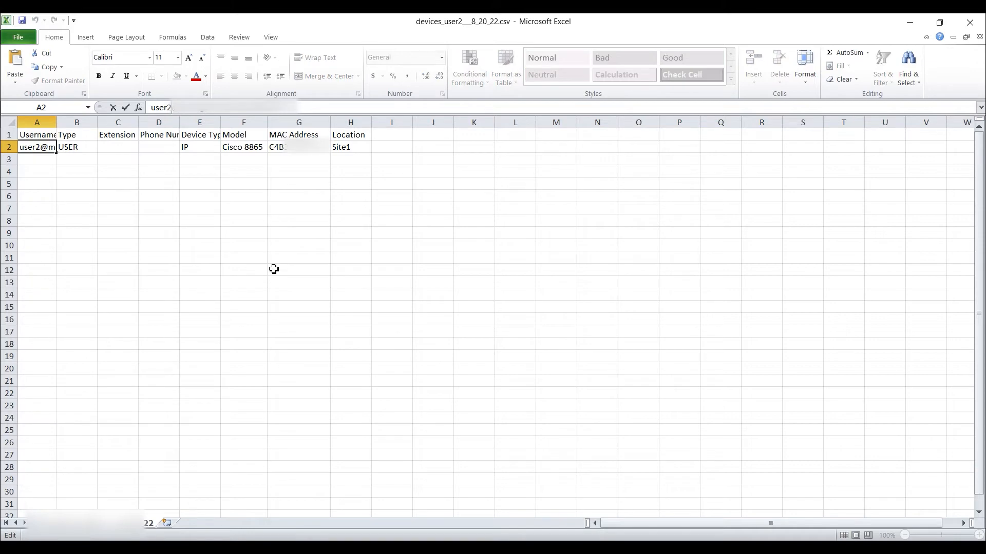
key(BackSpace)
text(1)
click(87, 151)
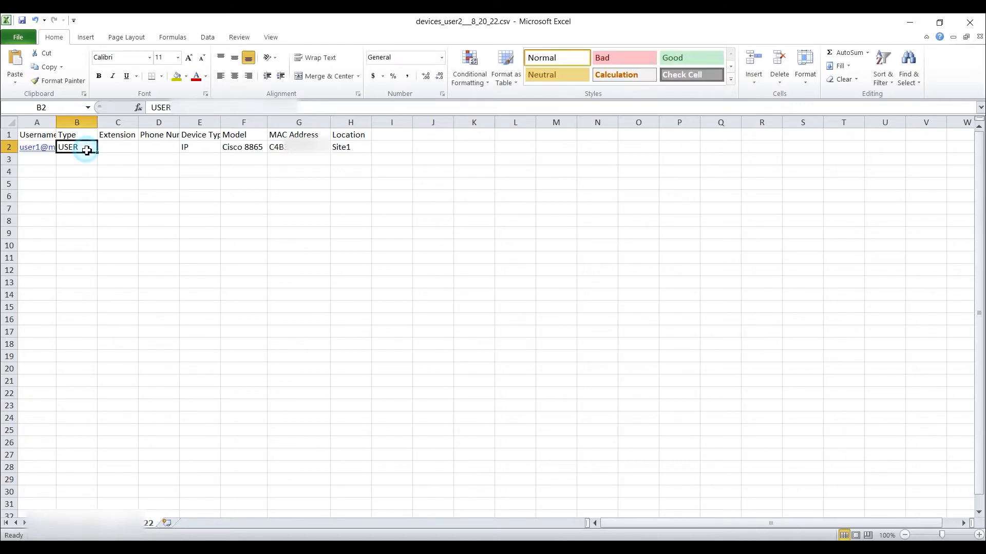
Review the row 2 fields from Extension to Location and save the file, keeping the CSV format
click(114, 149)
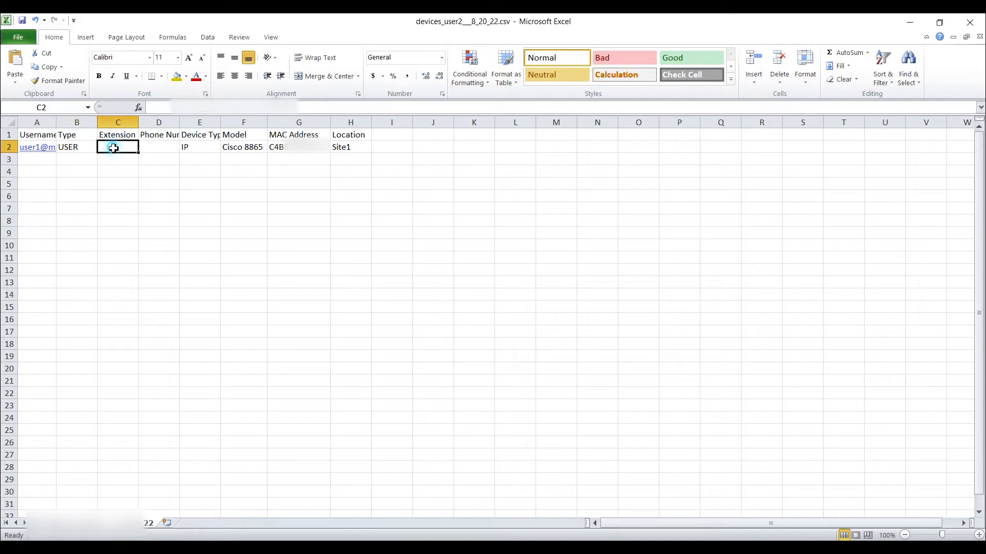
click(150, 150)
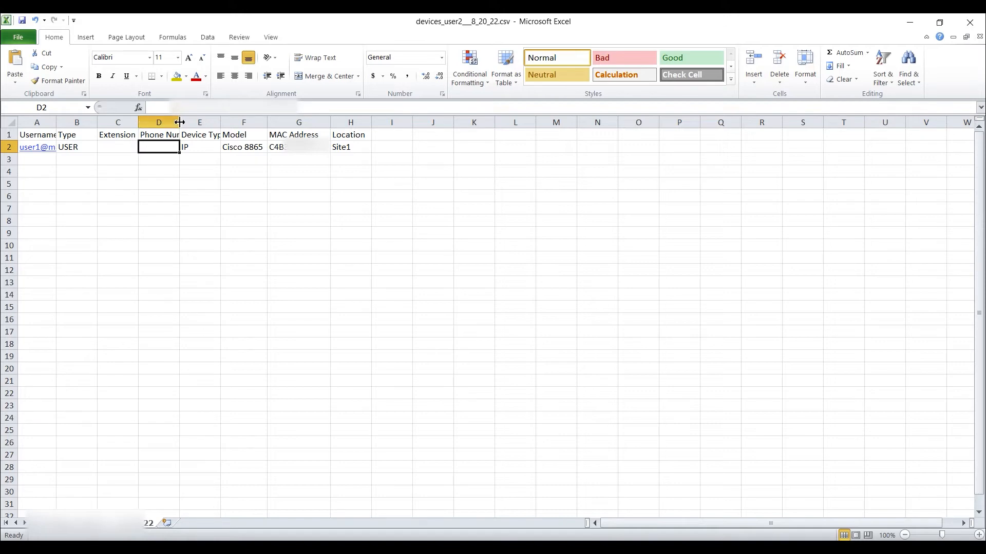
click(193, 147)
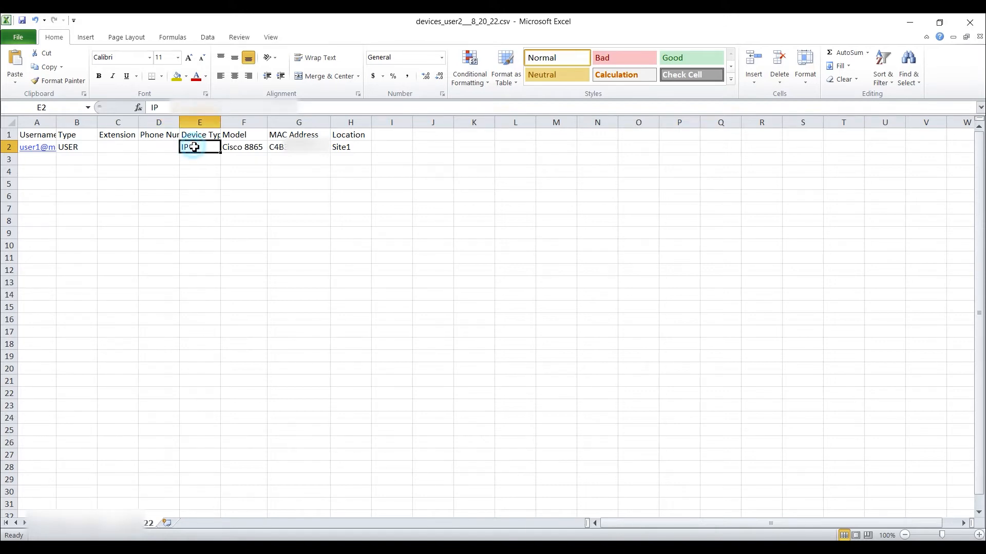
click(235, 147)
click(319, 146)
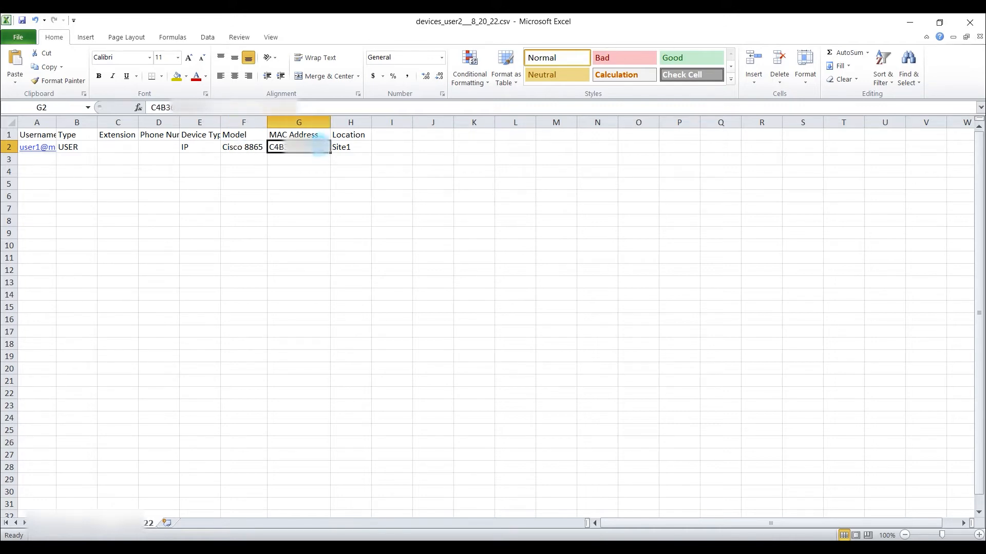
click(359, 148)
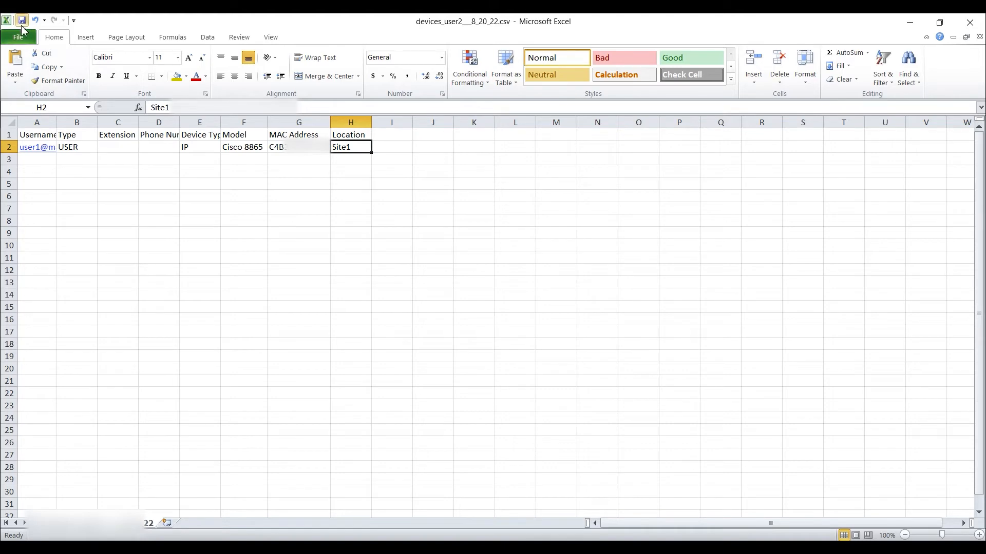
click(21, 22)
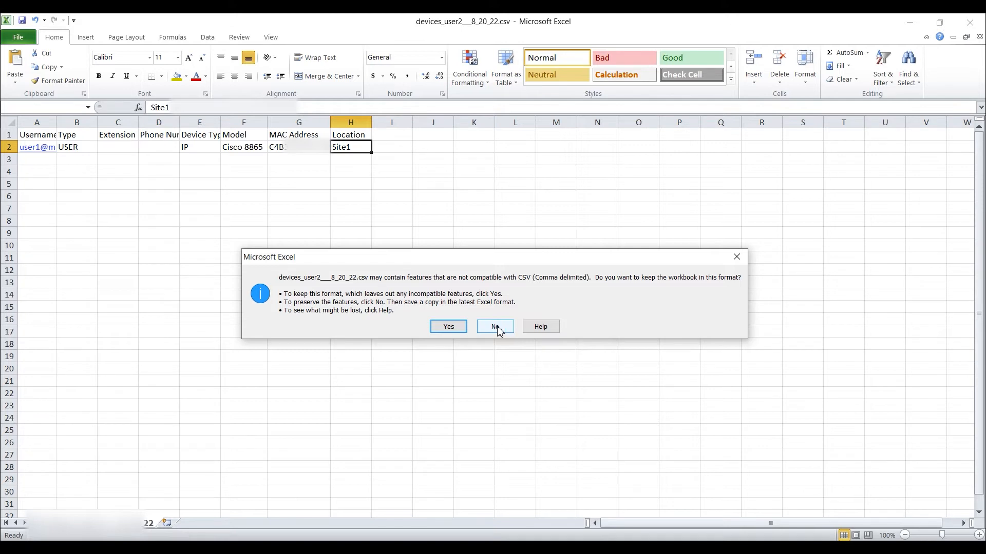
click(450, 327)
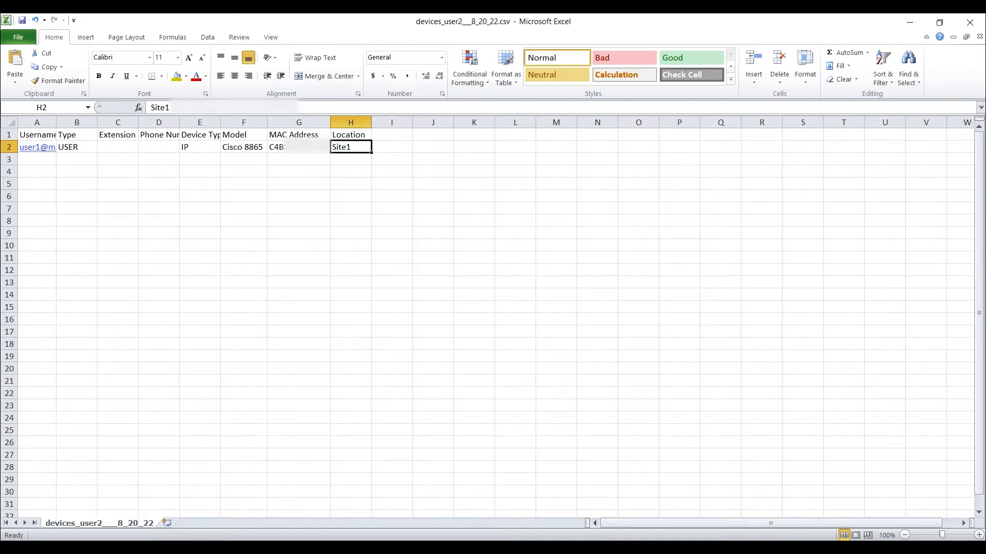
Switch to Webex Control Hub and upload devices_user2___8_20_22.csv to the migration task
click(619, 549)
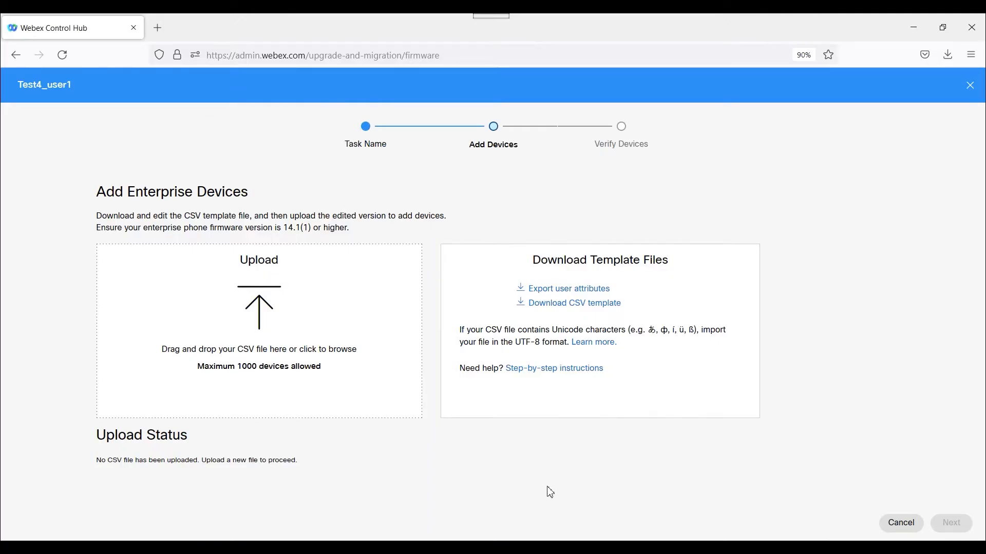
click(266, 295)
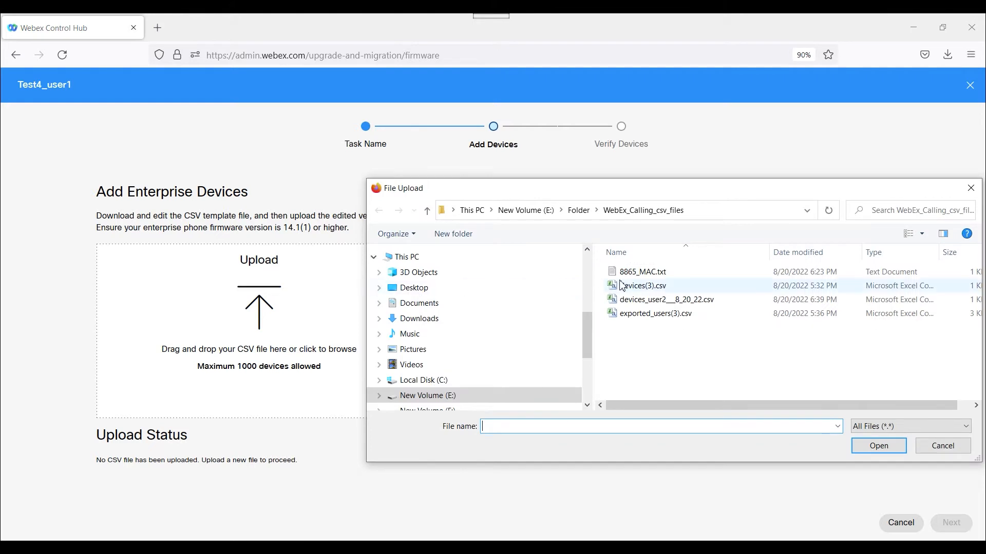
click(667, 300)
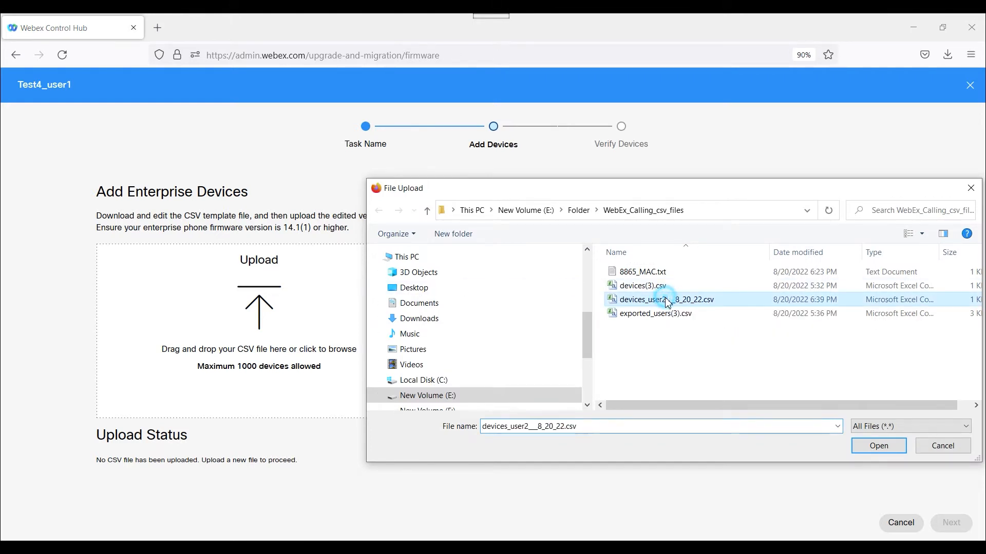
click(885, 452)
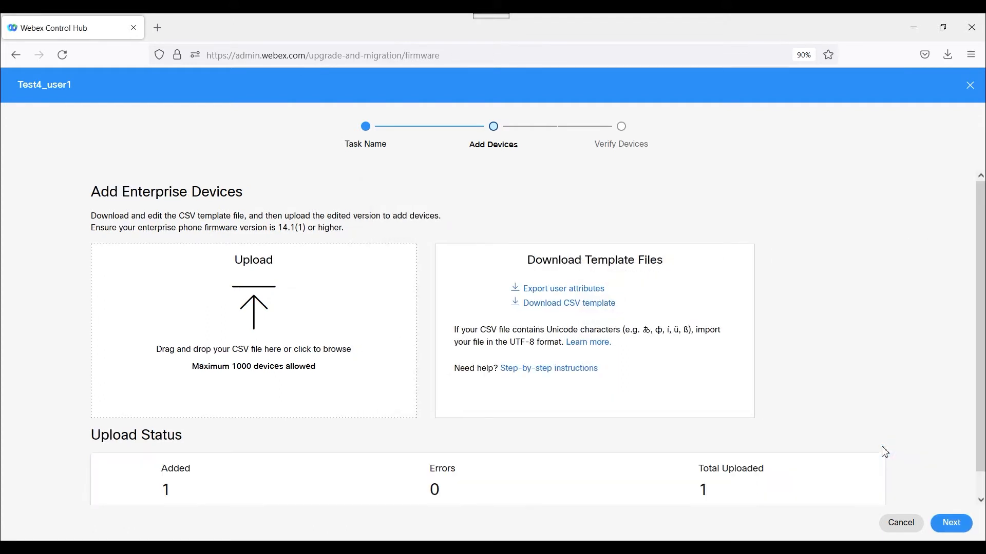
Continue to device verification and prepare the listed Cisco 8865 for migration
scroll(981, 431, down, 1)
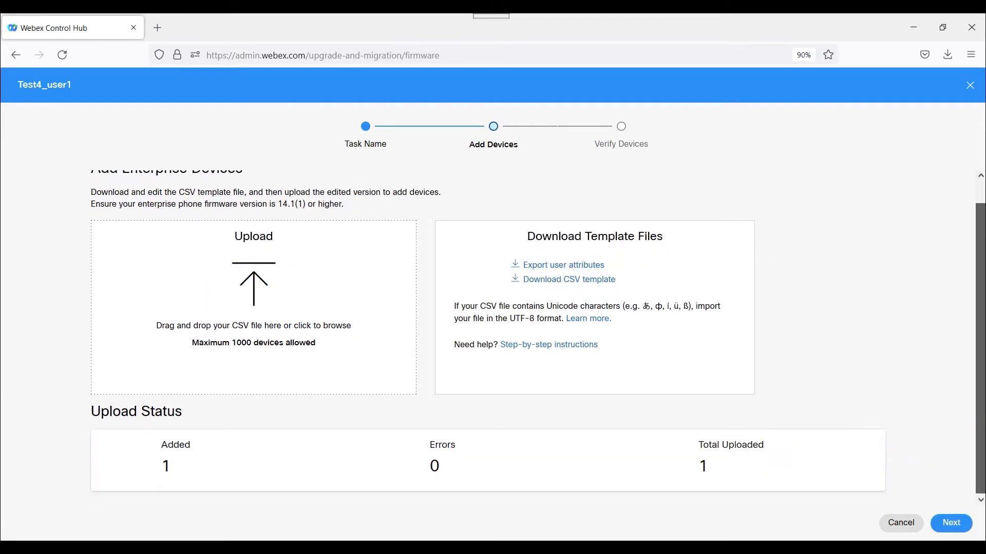
click(951, 523)
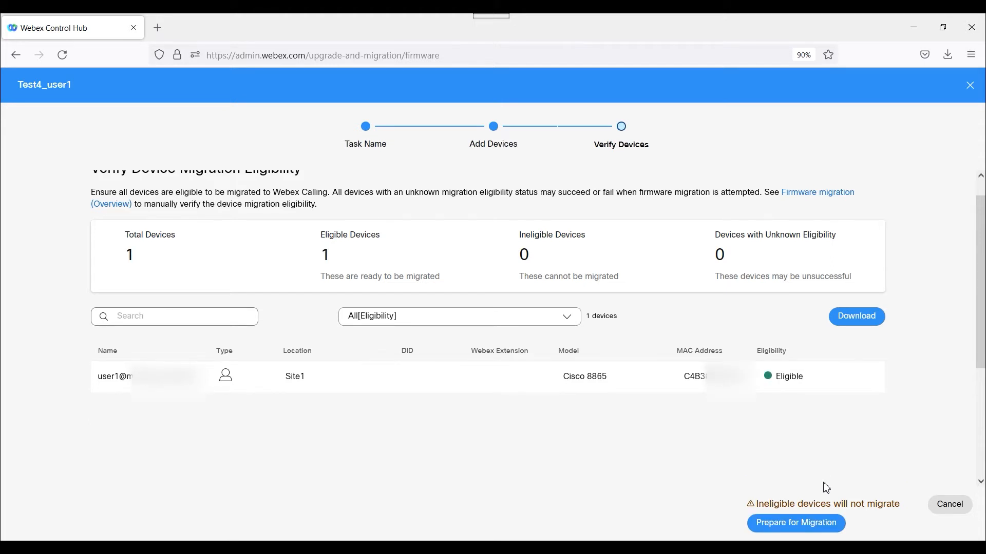
click(793, 529)
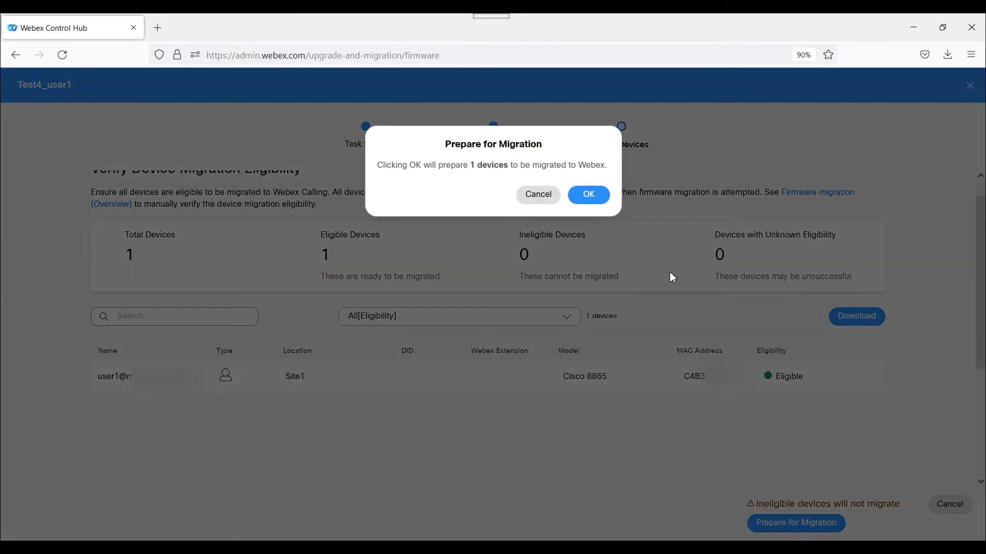
click(588, 195)
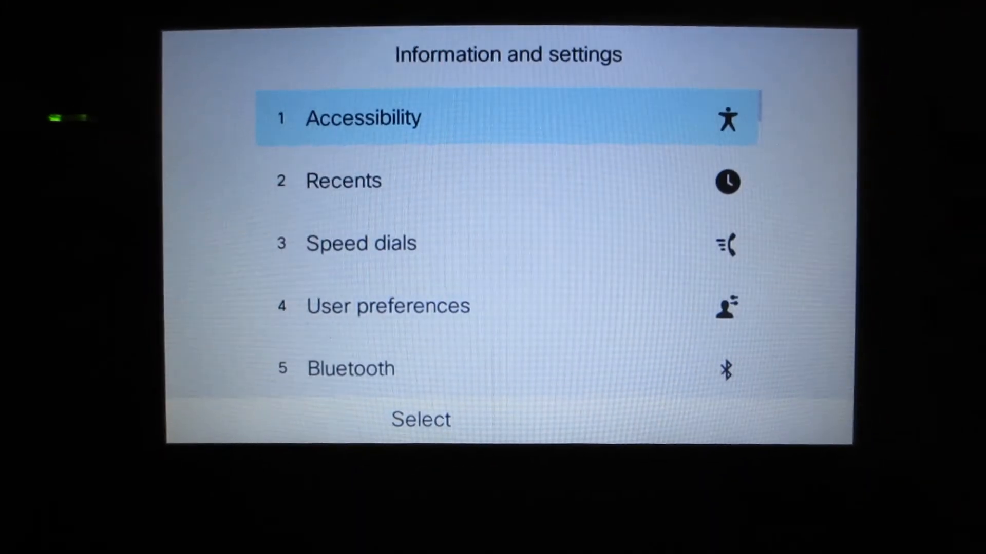
key(Down)
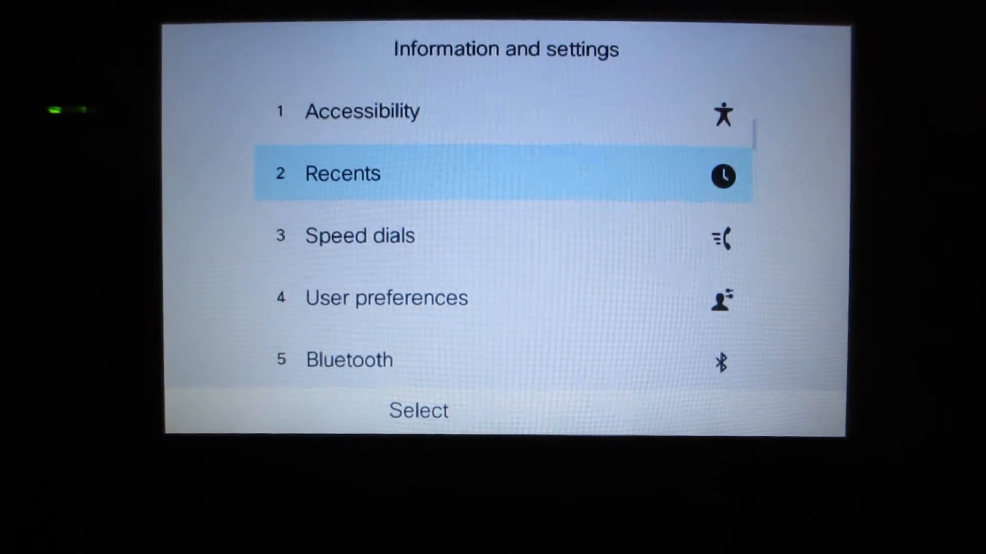
key(Down)
key(Down)
key(Down)
key(Down)
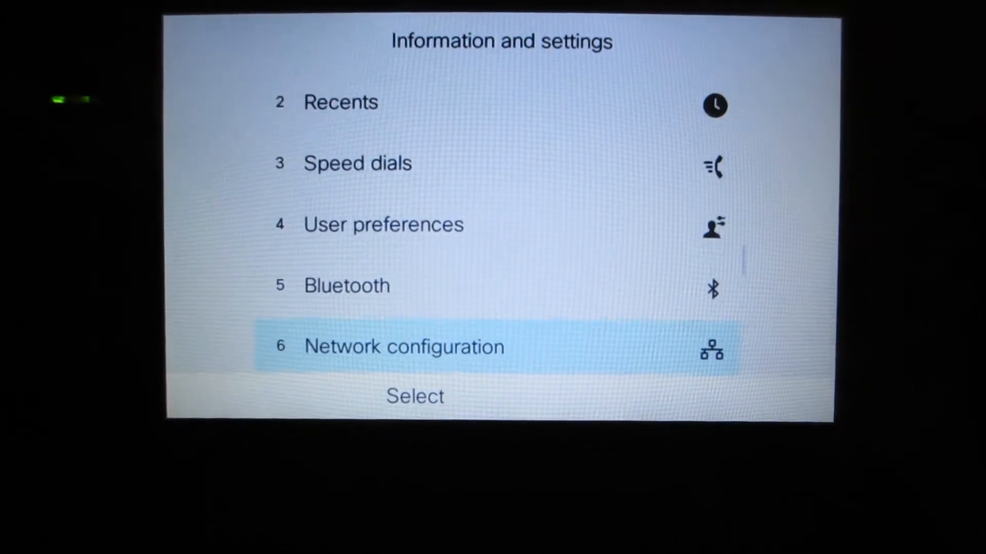
key(Down)
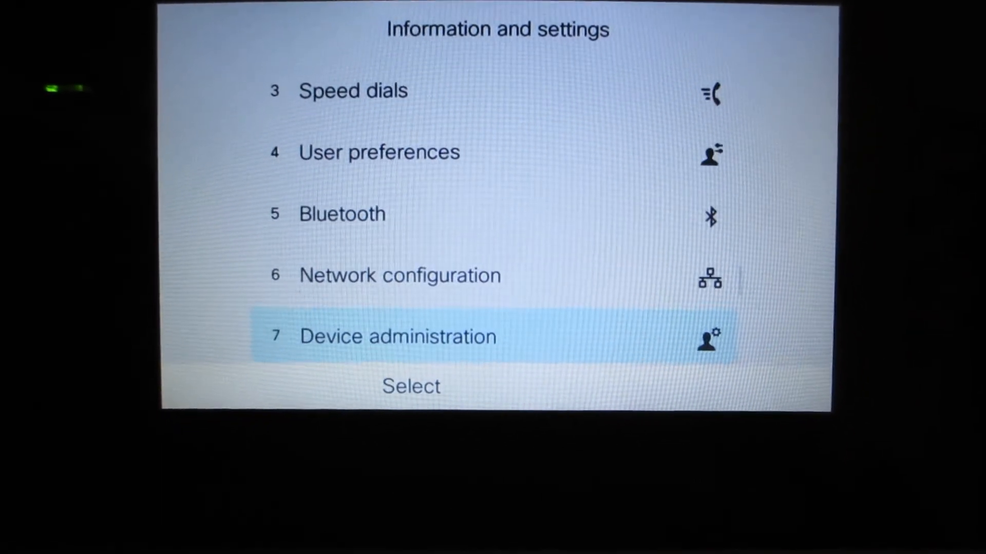
key(Return)
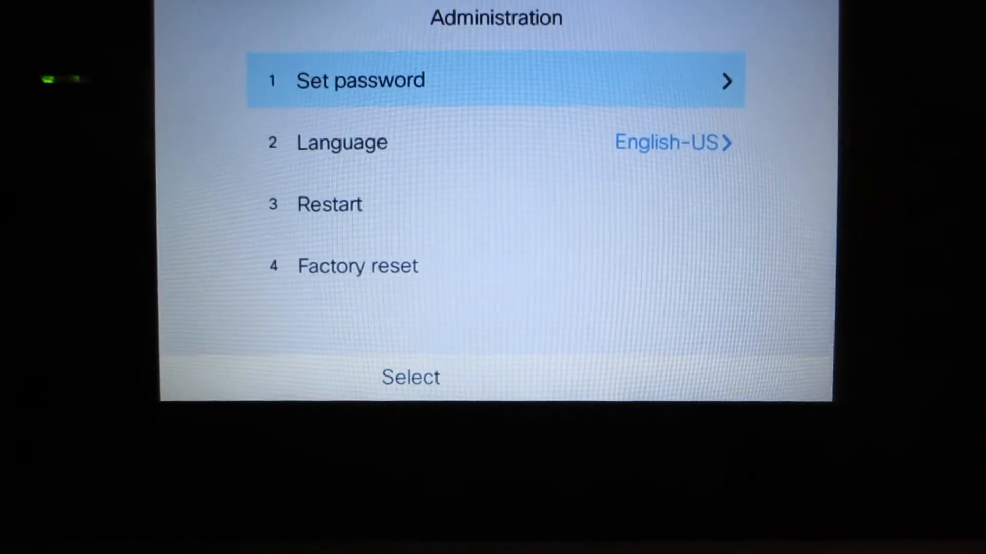
key(Down)
key(Down)
key(Down)
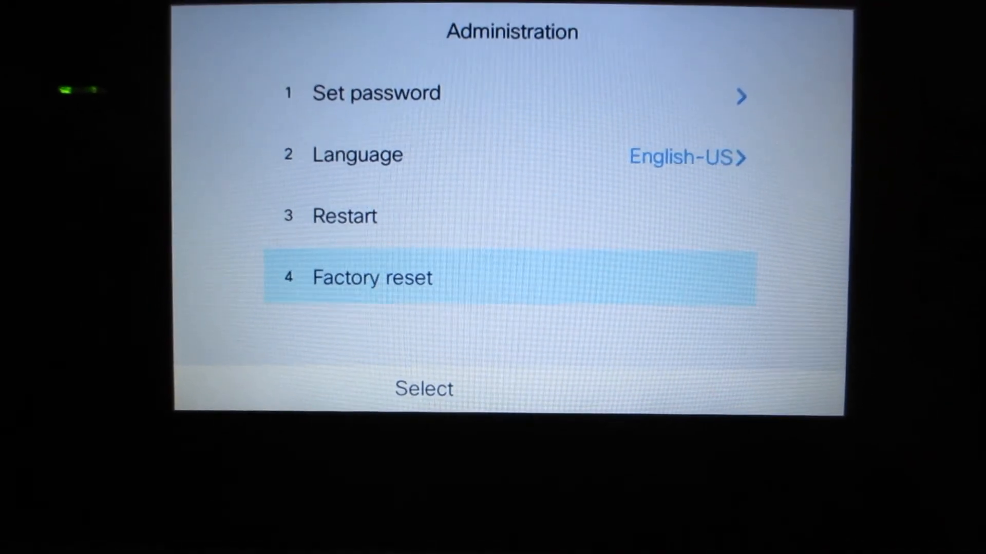
key(Return)
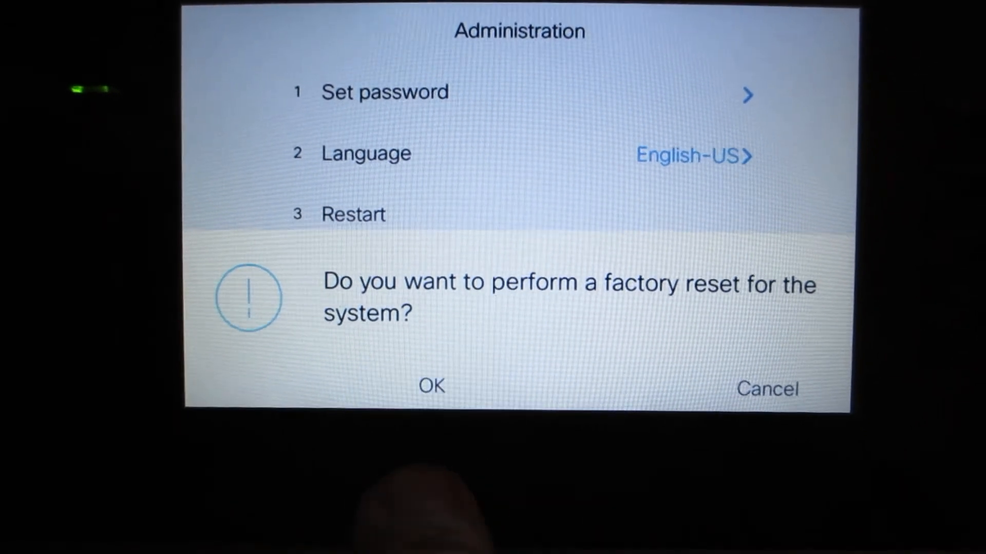
key(Return)
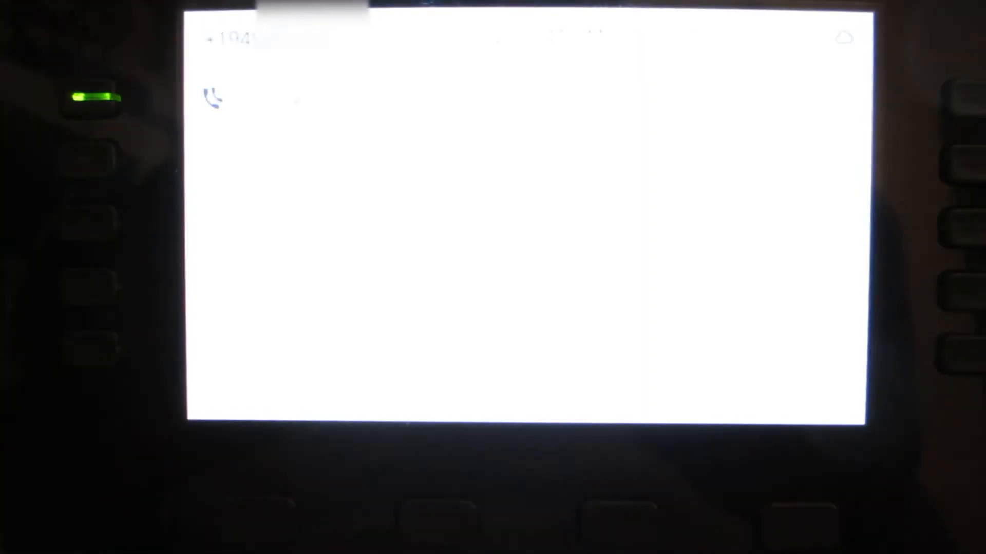